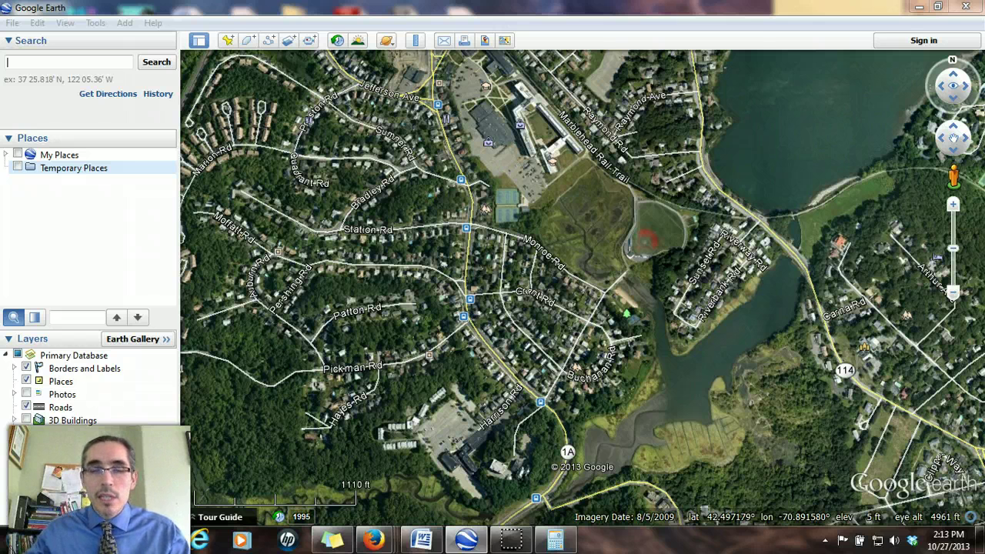
left_click(561, 229)
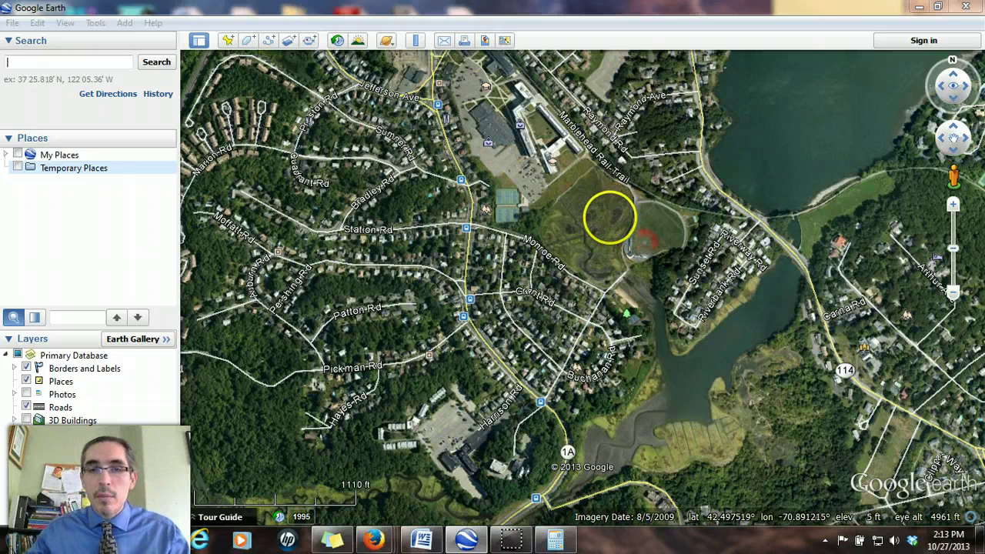
right_click_drag(604, 216, 612, 471)
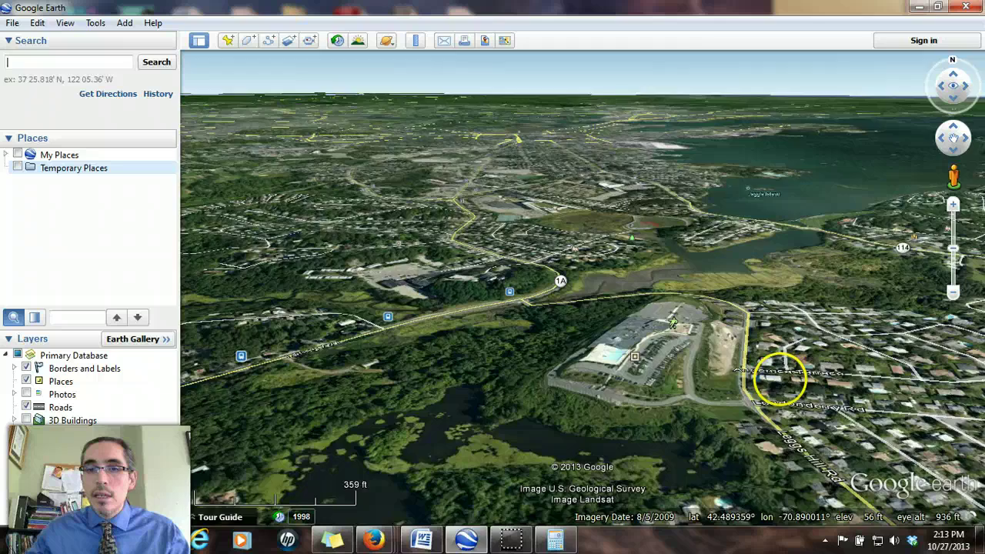
middle_click_drag(798, 377, 694, 398)
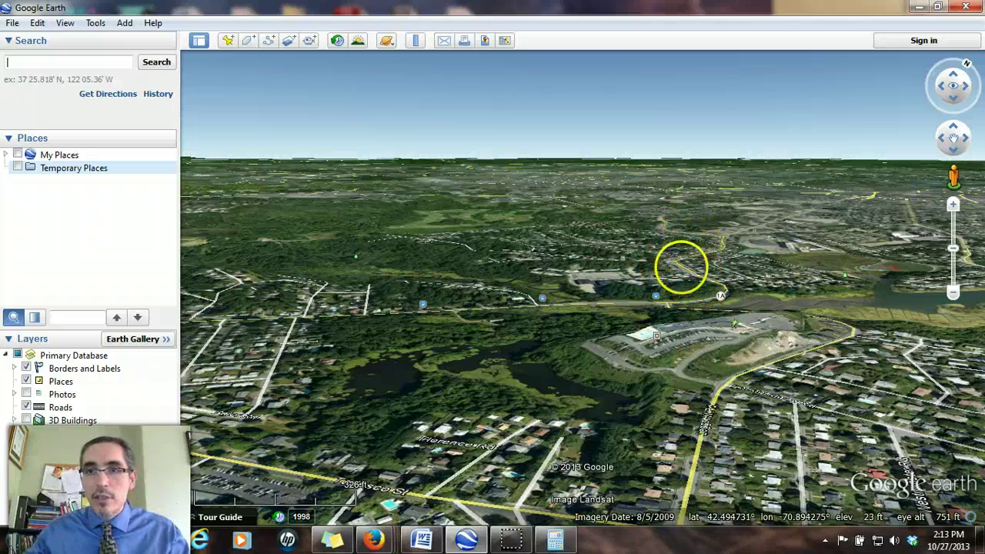
mouse_move(687, 360)
middle_mouse_down()
mouse_move(695, 147)
mouse_move(689, 105)
mouse_move(662, 87)
mouse_move(783, 90)
middle_mouse_up()
right_click_drag(646, 224, 598, 141)
left_click_drag(598, 141, 583, 339)
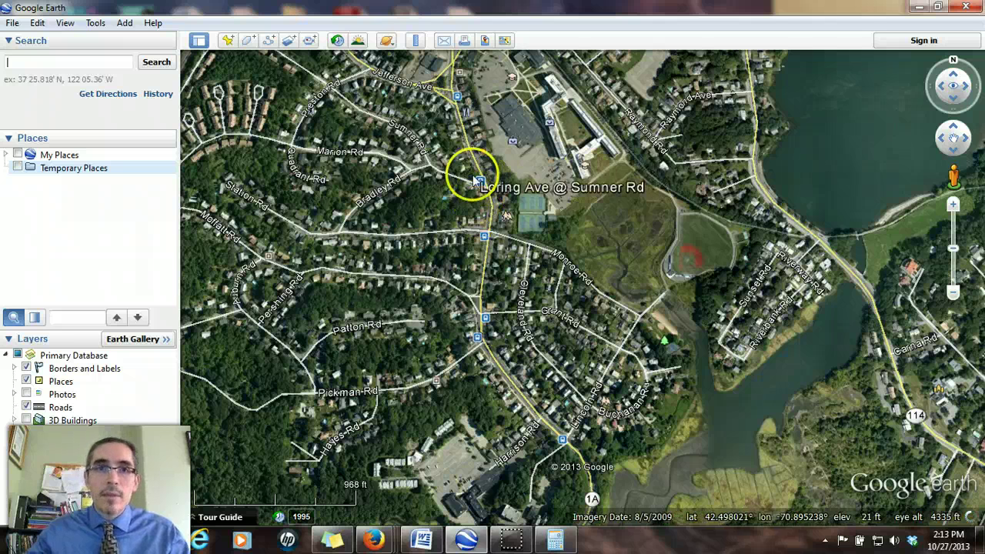
Start a new two-point path from the campus parking lot north of the tennis courts to the parking lot west of Harrison Rd
left_click(269, 41)
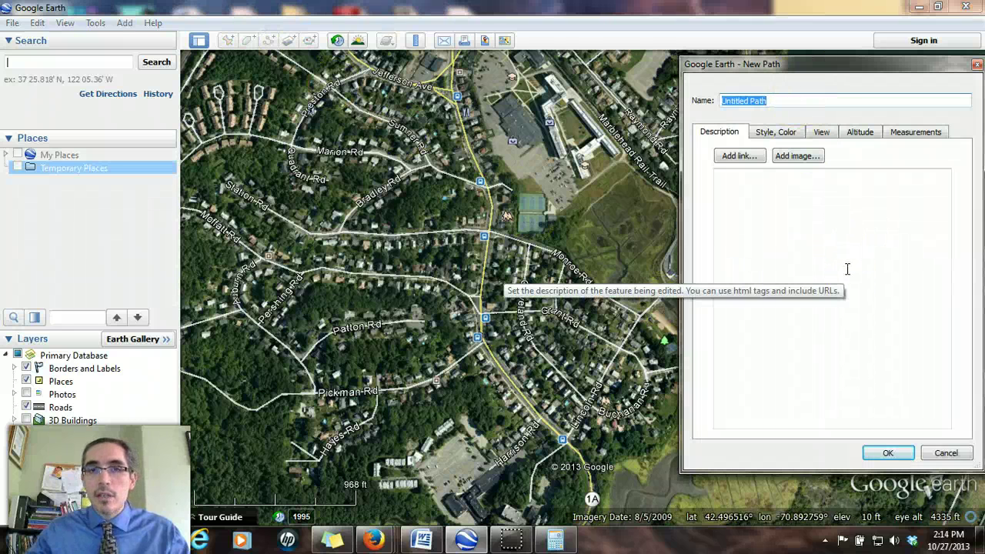
left_click(512, 154)
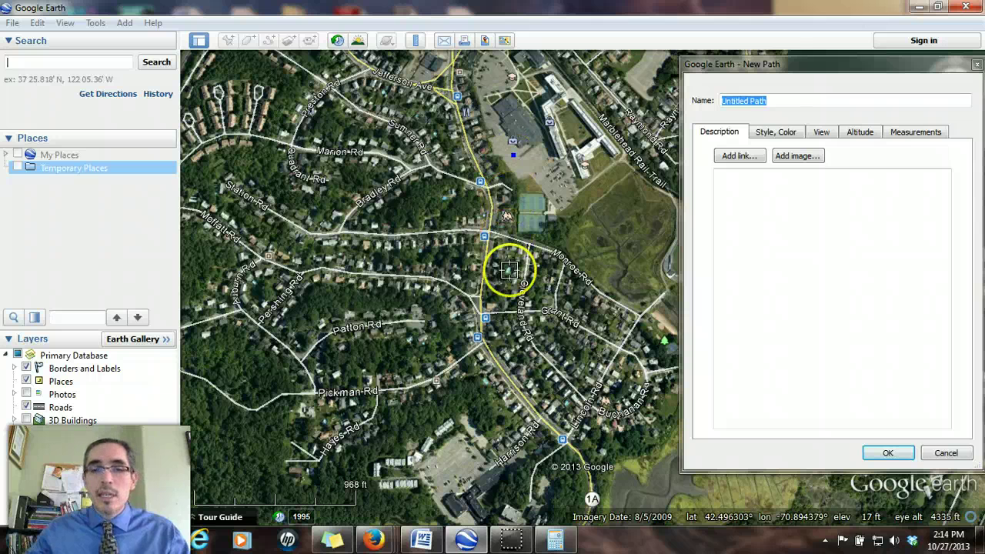
left_click(454, 469)
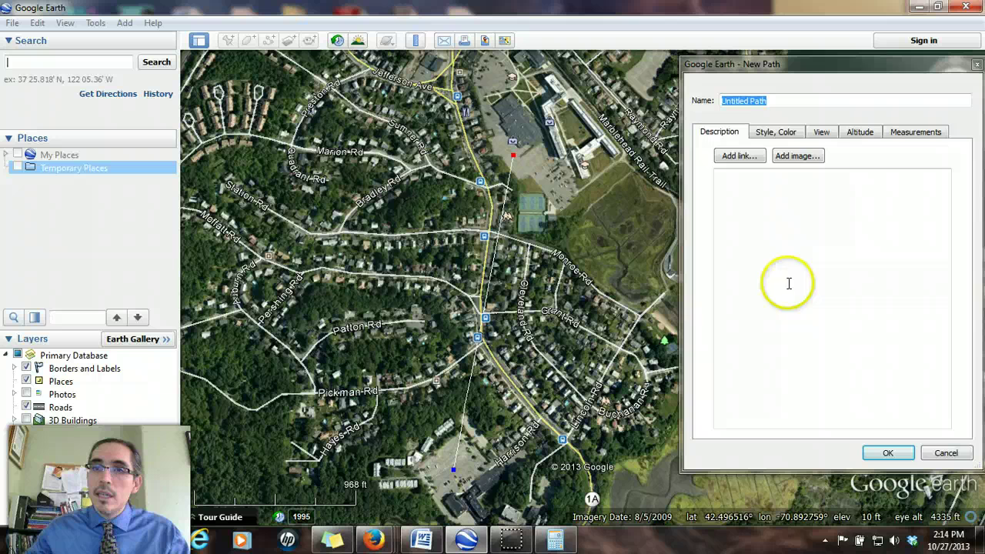
Set the new path's line color to red and its width to 3, and save the path
left_click(779, 133)
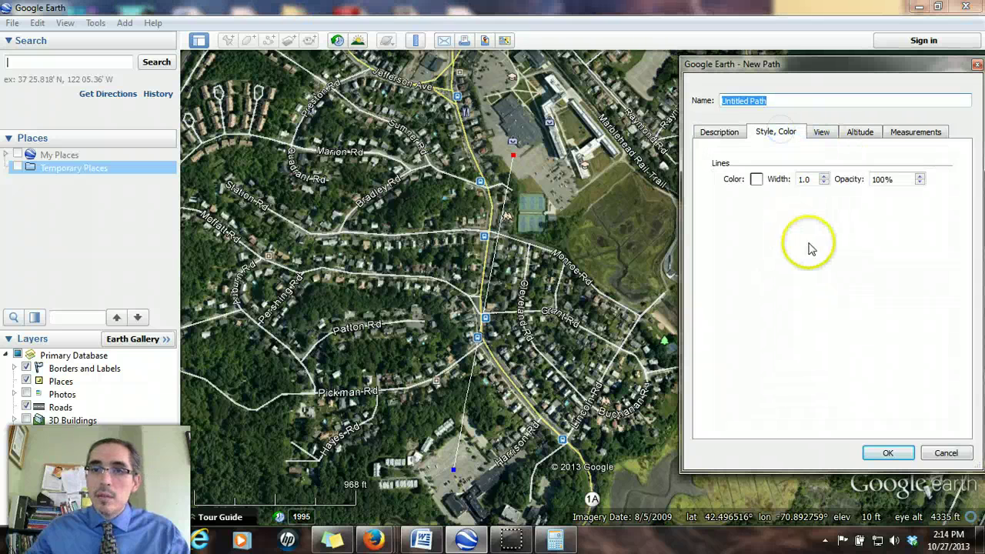
left_click(757, 180)
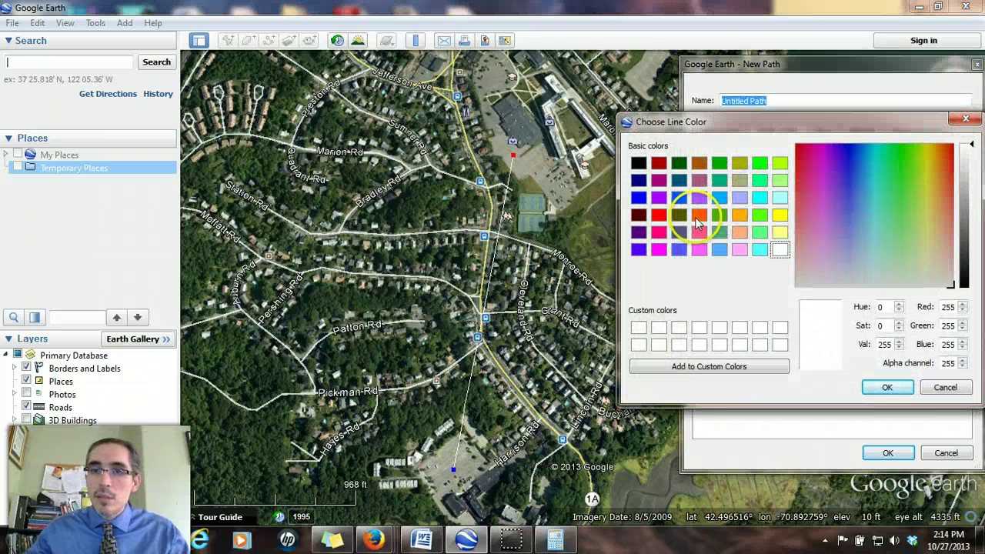
left_click(659, 214)
left_click(888, 389)
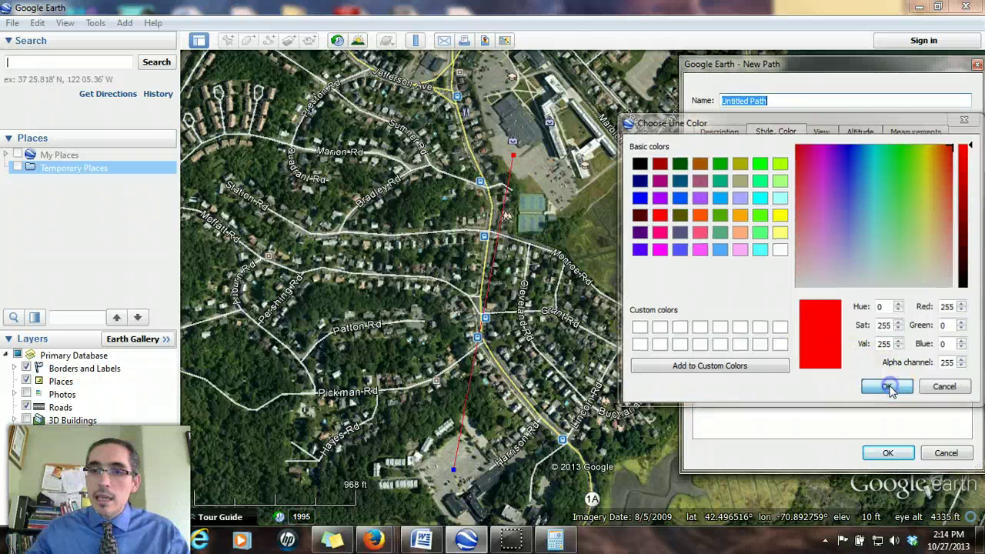
left_click(779, 182)
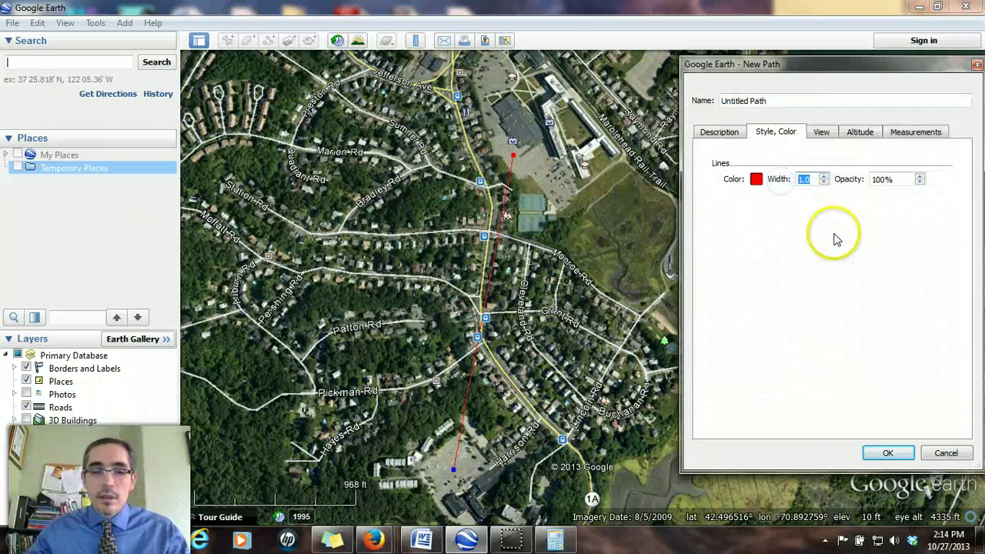
type("3")
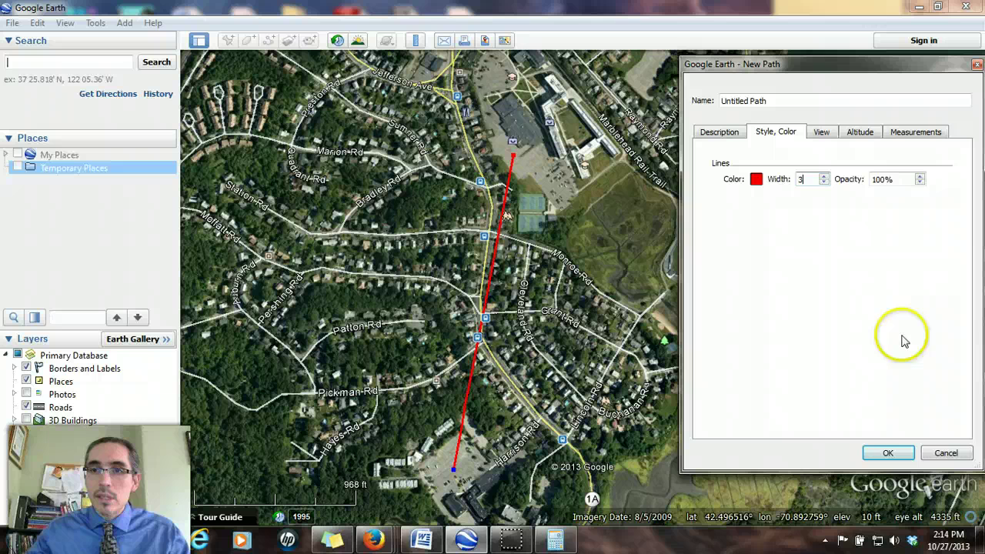
left_click(888, 454)
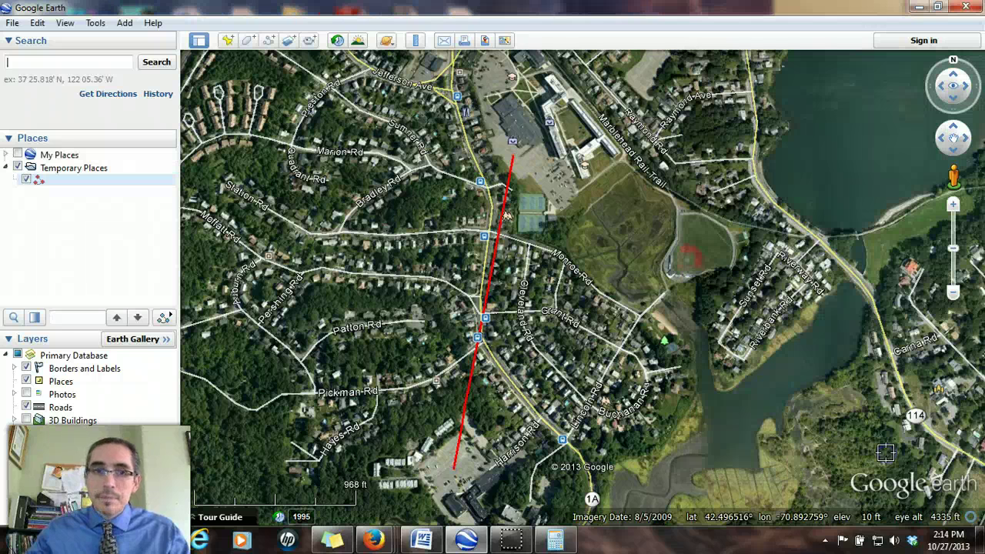
Show the elevation profile of the saved path
left_click(89, 187)
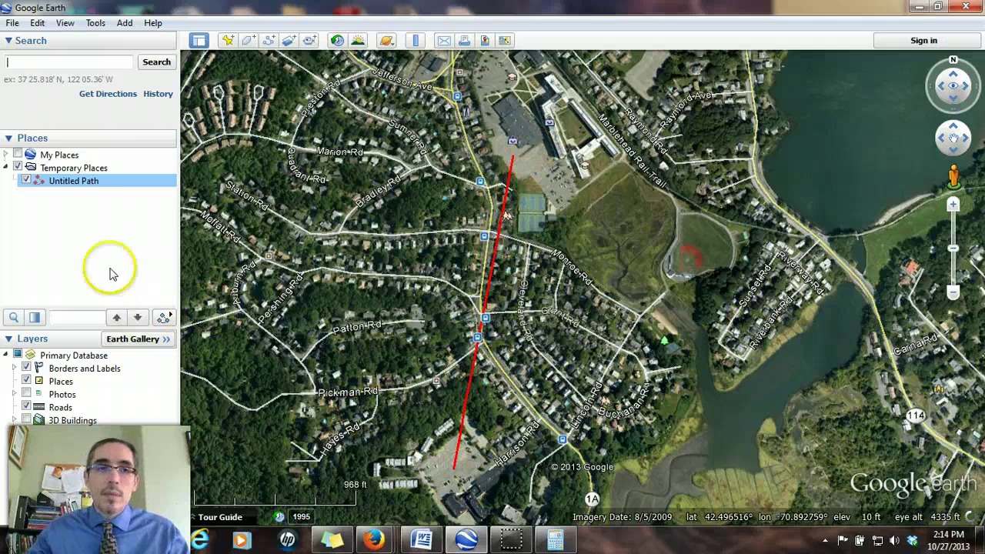
right_click(83, 187)
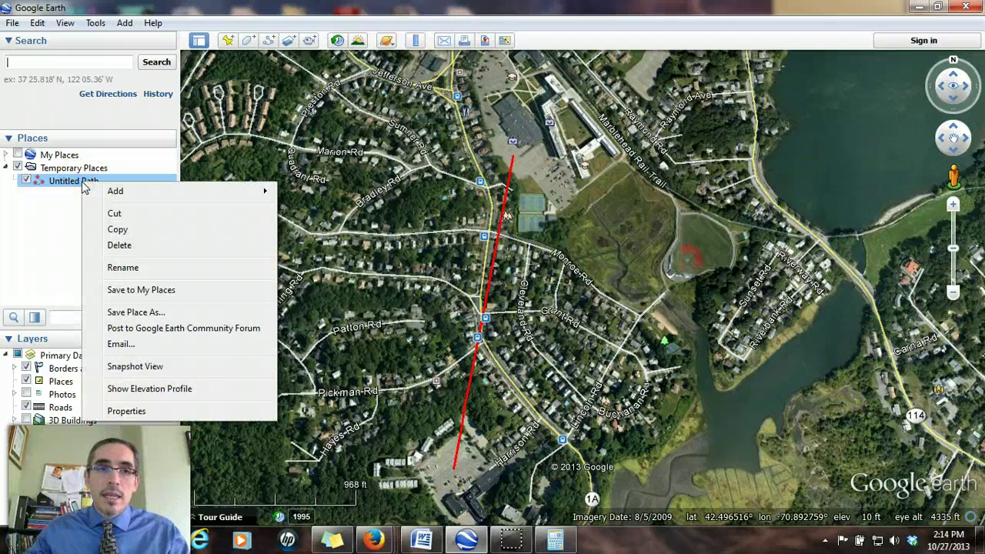
left_click(150, 388)
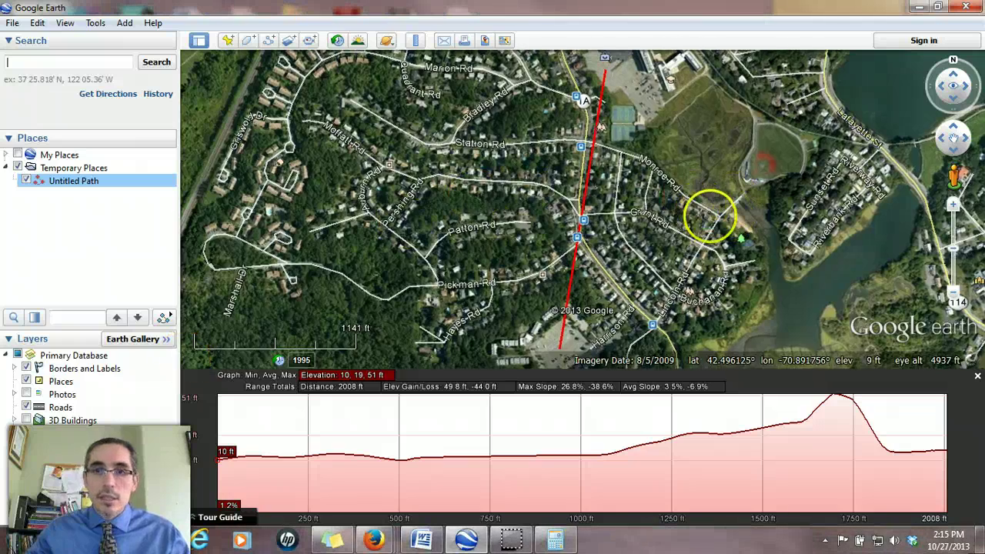
Examine the path in an oblique close-up and read elevation, distance and slope along its elevation profile from start to end
middle_click_drag(716, 231, 597, 290)
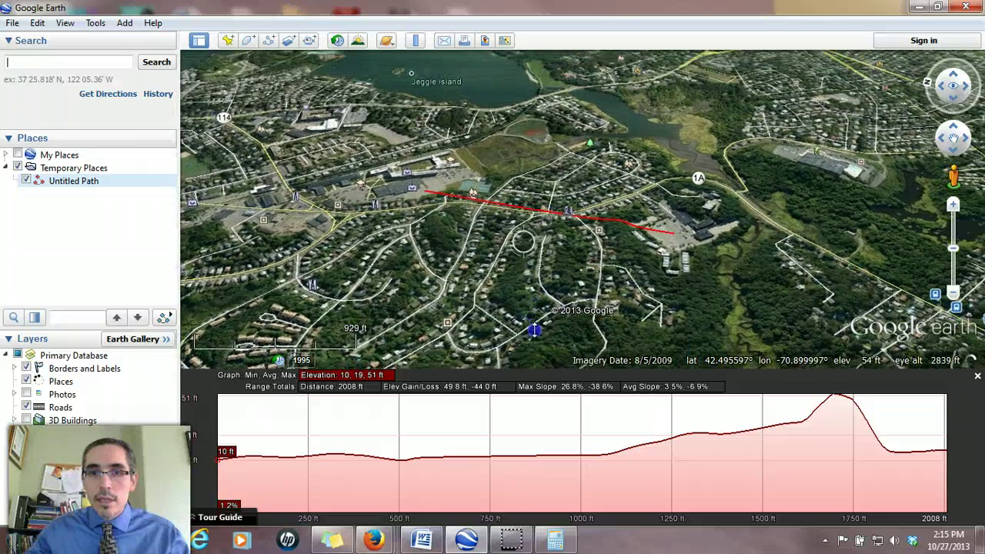
double_click(590, 214)
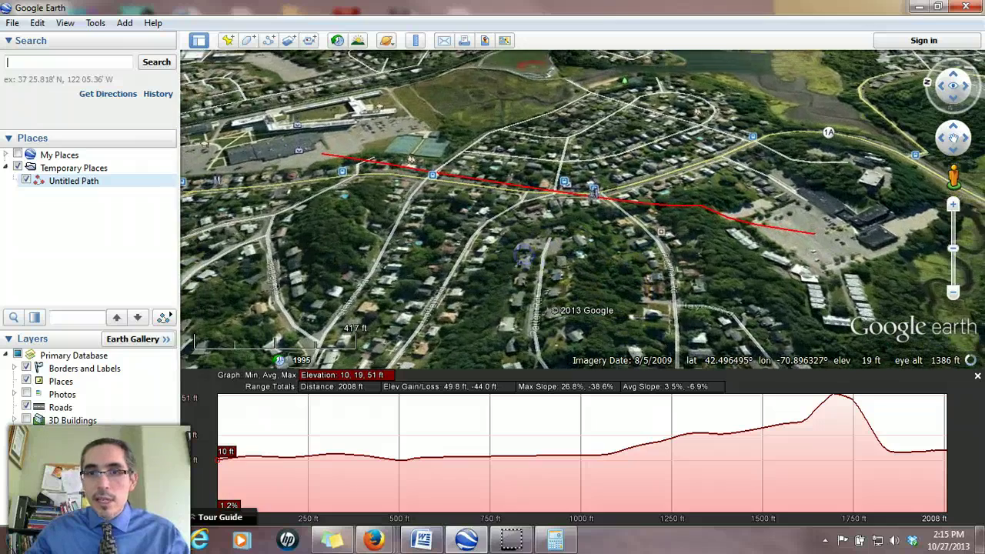
left_click(331, 164)
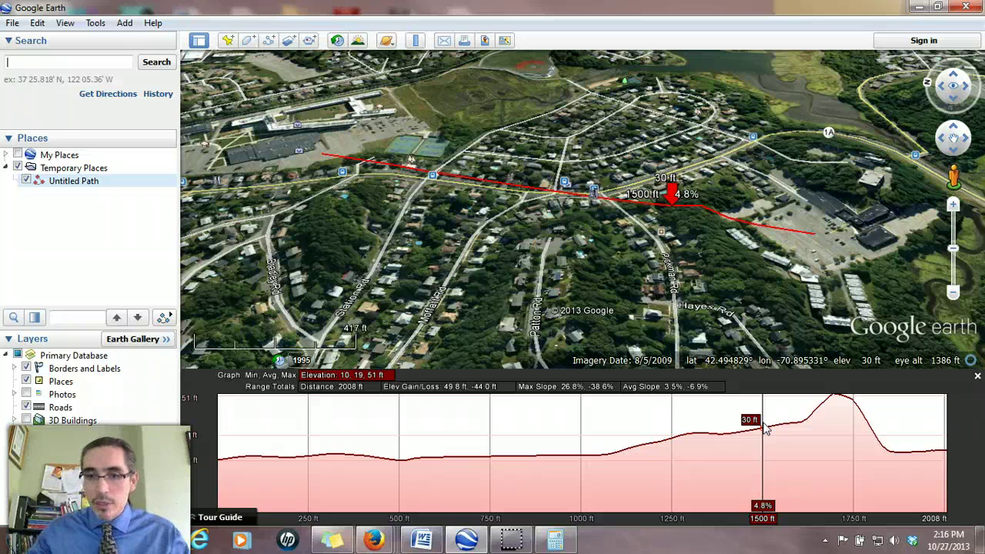
mouse_move(764, 428)
left_mouse_down()
mouse_move(813, 404)
mouse_move(847, 404)
mouse_move(822, 395)
mouse_move(716, 439)
mouse_move(471, 482)
mouse_move(354, 484)
mouse_move(322, 496)
left_mouse_up()
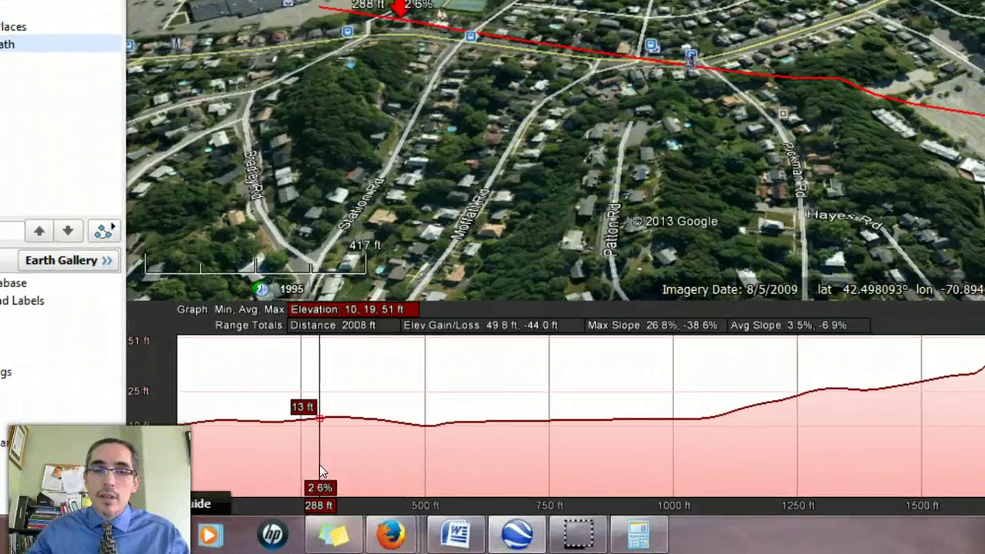
left_click_drag(322, 491, 322, 489)
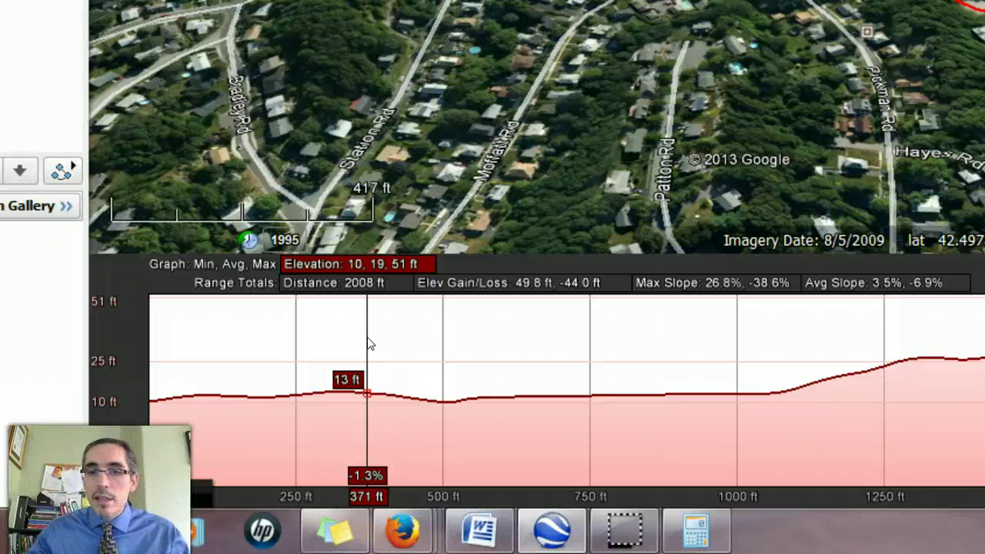
left_click(487, 354)
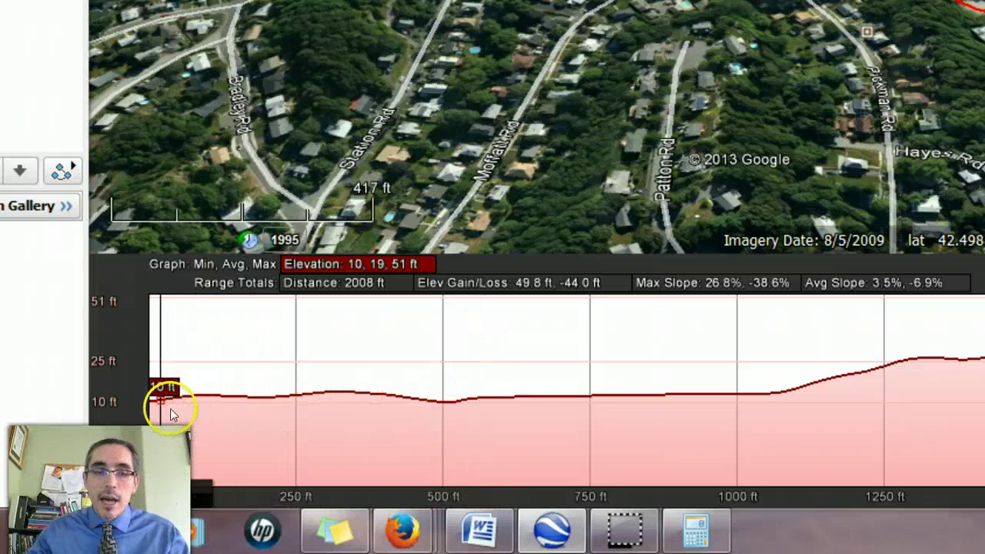
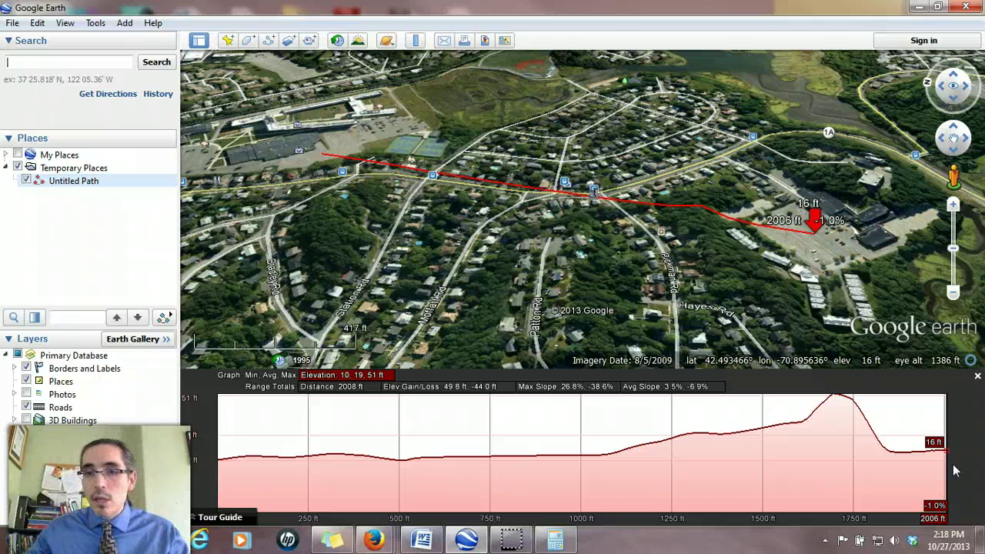
left_click(688, 477)
left_click(240, 504)
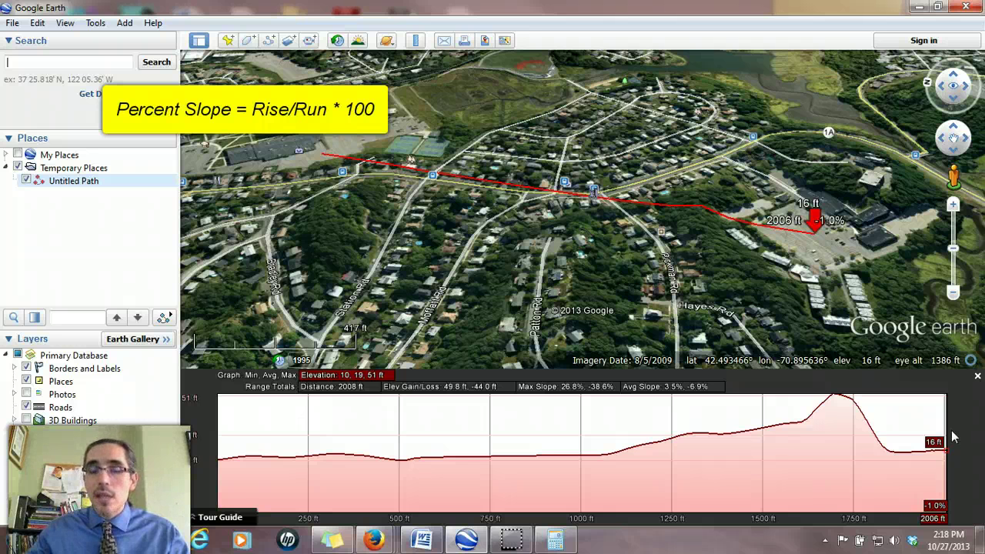
Switch to Calculator and divide the rise of 6 by the run of 2008
left_click(557, 540)
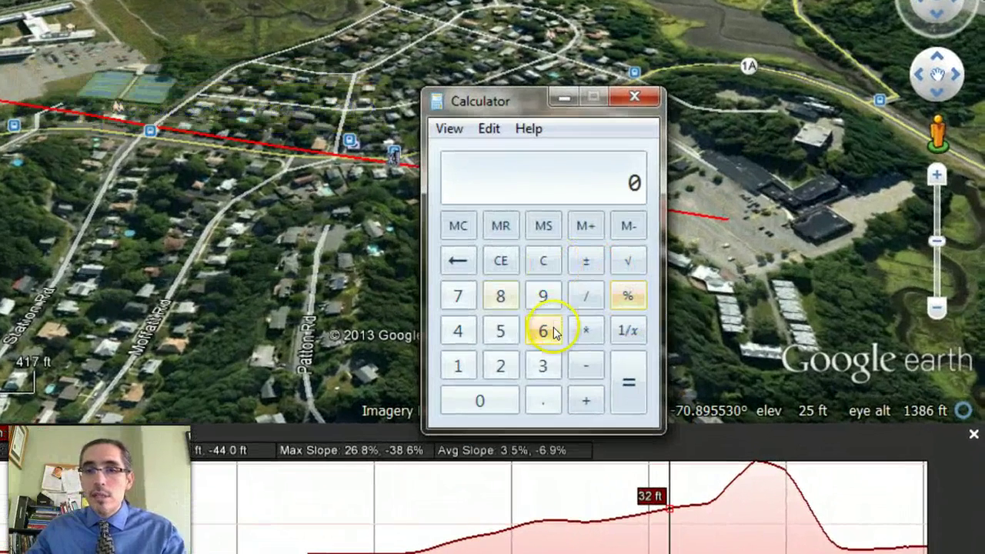
left_click(639, 315)
left_click(585, 298)
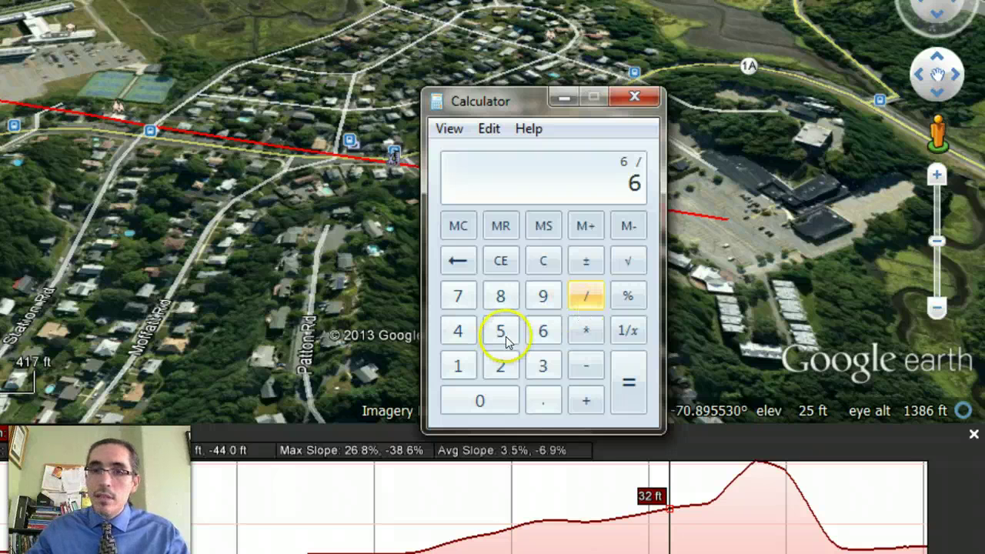
left_click(500, 366)
left_click(490, 400)
left_click(493, 401)
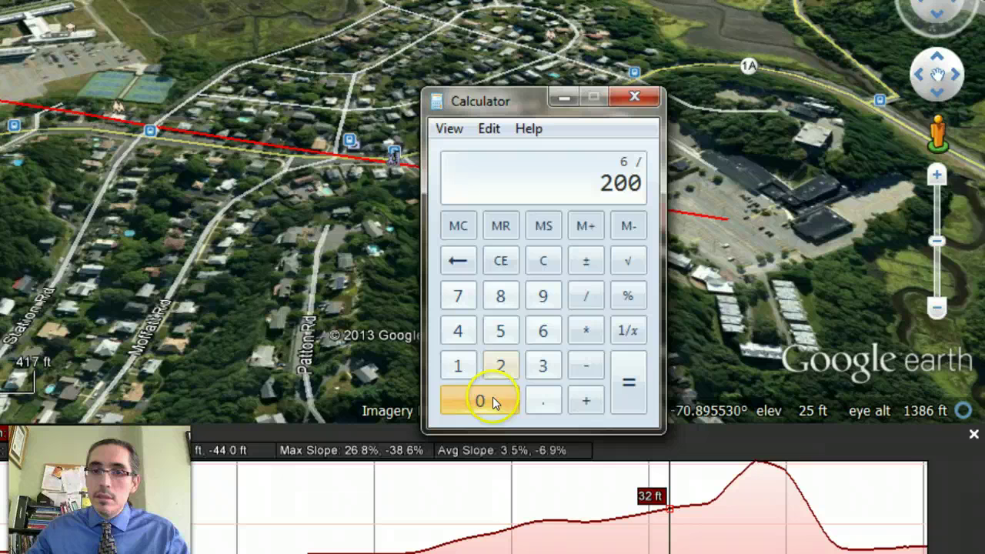
left_click(501, 295)
left_click(630, 385)
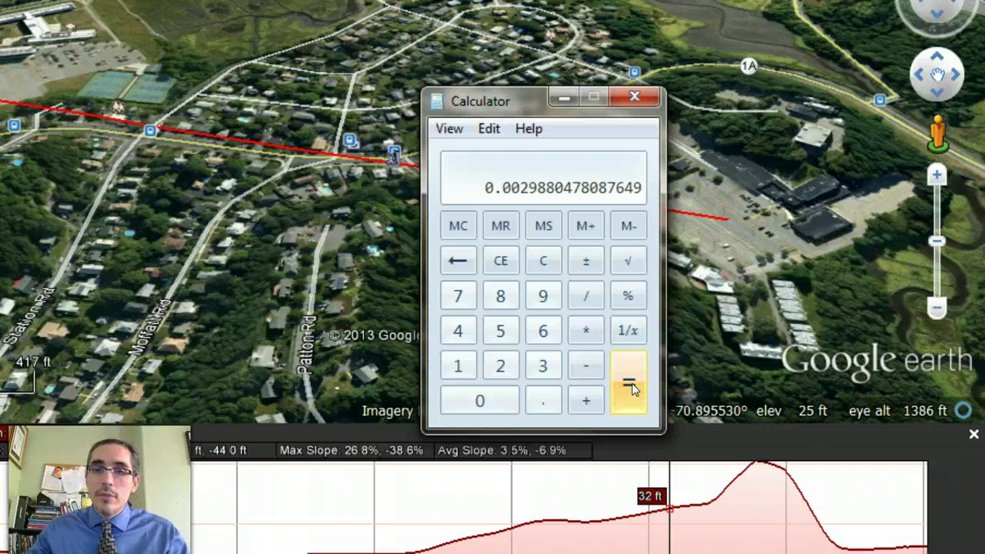
Multiply the quotient by 100 to get the path's percent slope
left_click(585, 330)
left_click(459, 367)
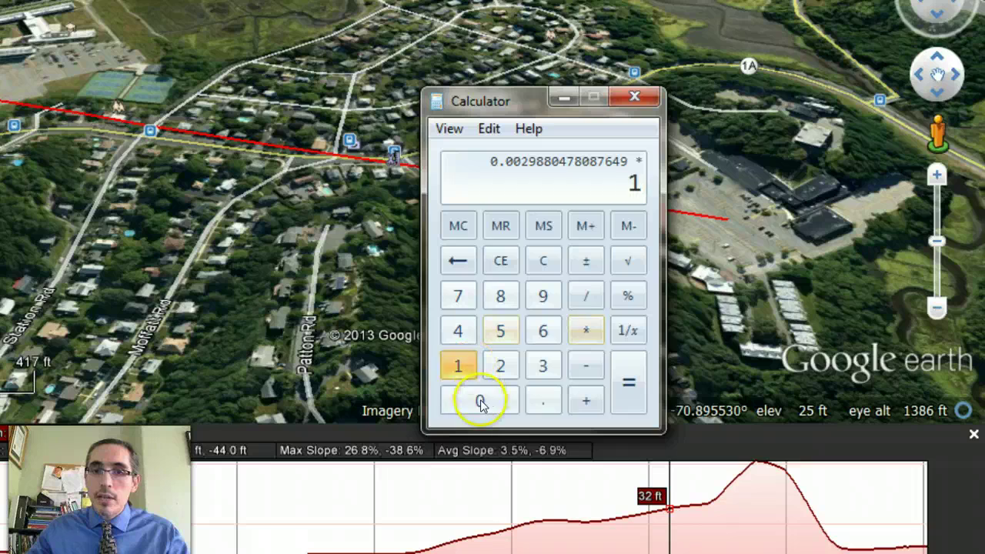
left_click(479, 400)
left_click(479, 401)
left_click(630, 382)
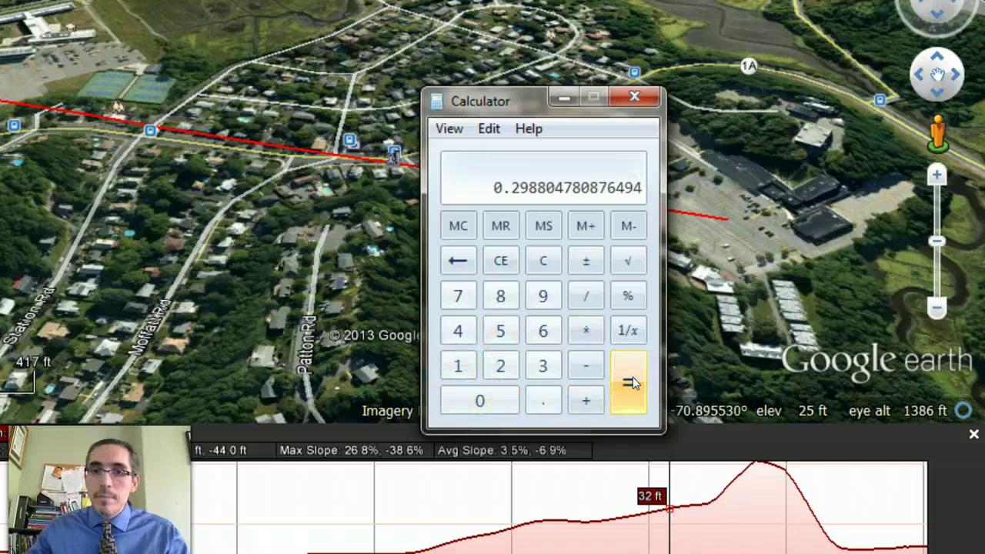